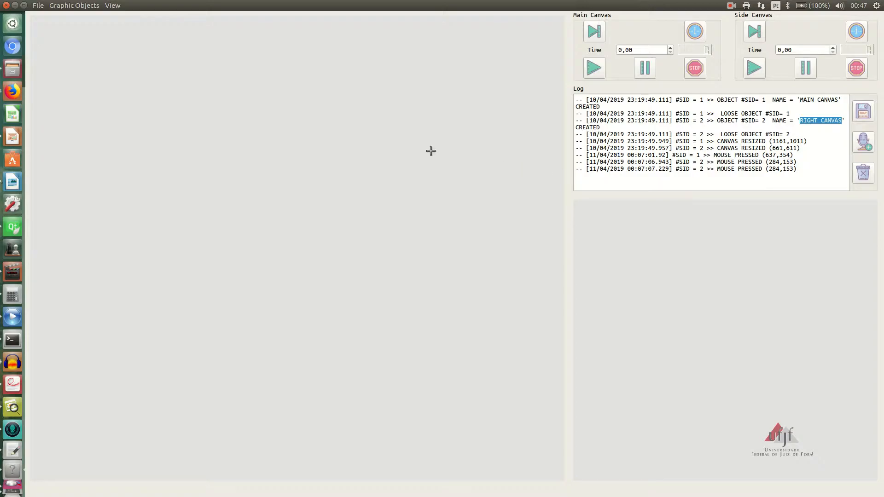
- Test mouse-event logging on the main and side canvases and highlight the newest main-canvas log entry
left_click(431, 152)
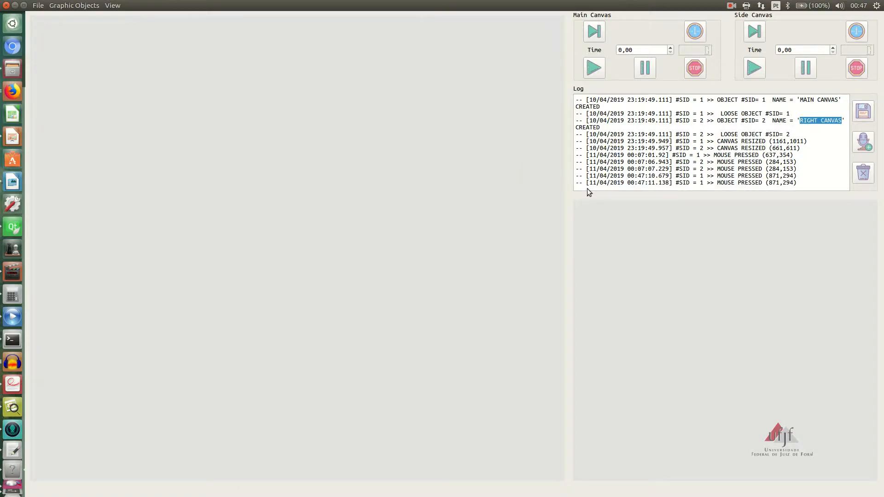
left_click_drag(583, 183, 797, 184)
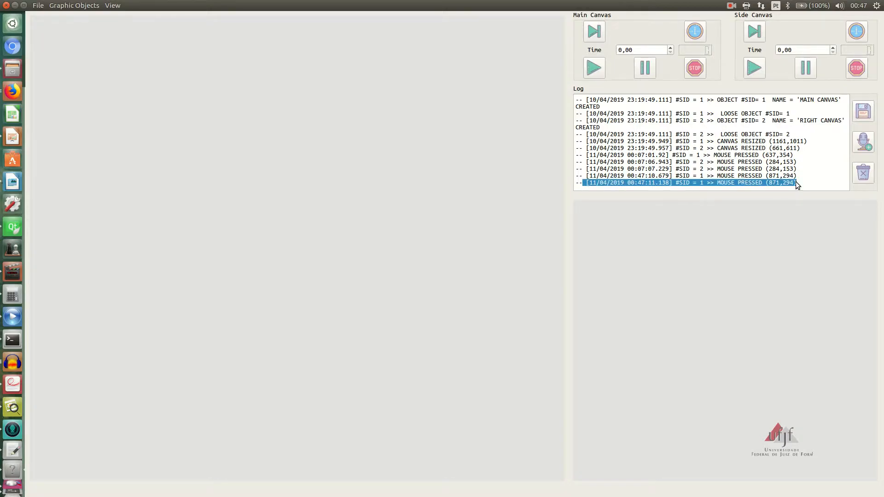
left_click(745, 230)
left_click(744, 230)
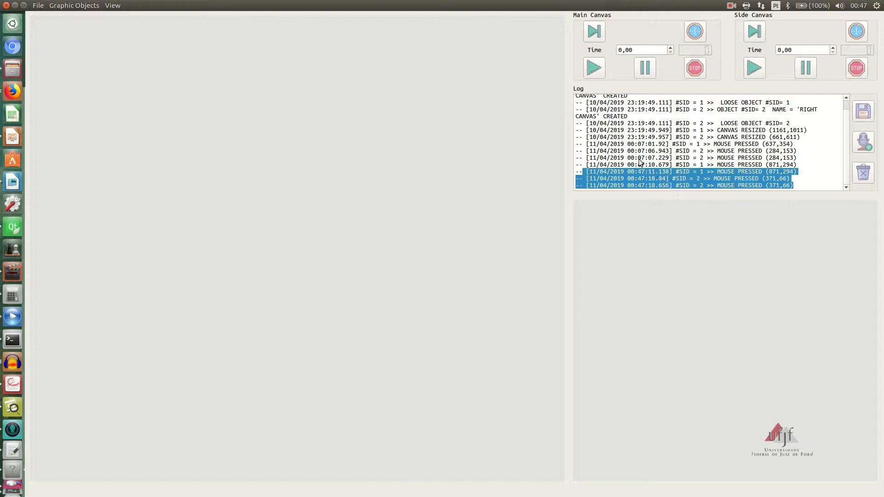
- Load TreeArtigo.vtk from the Desktop folder as a new VTK model named arvore
left_click(37, 6)
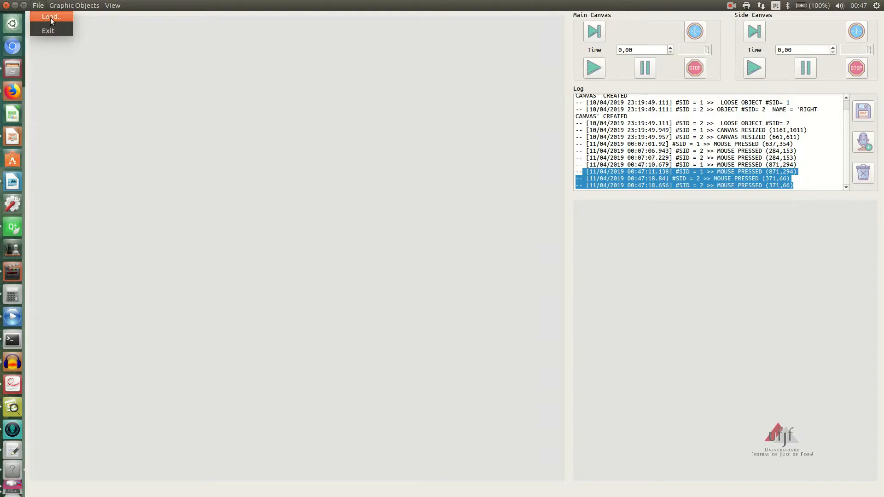
left_click(51, 17)
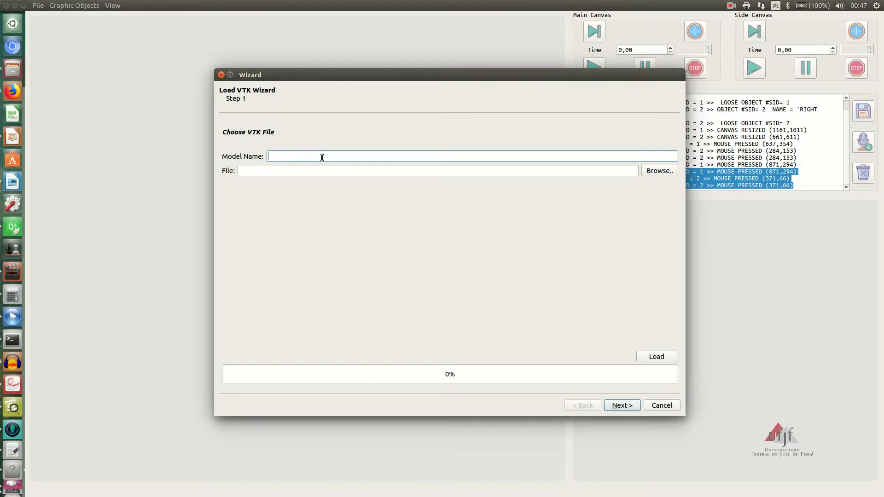
type("arvore")
left_click(660, 171)
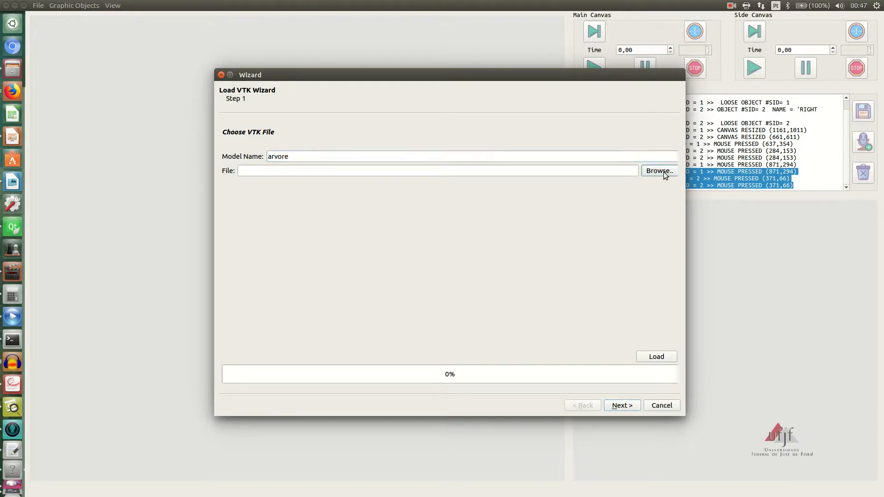
left_click(224, 132)
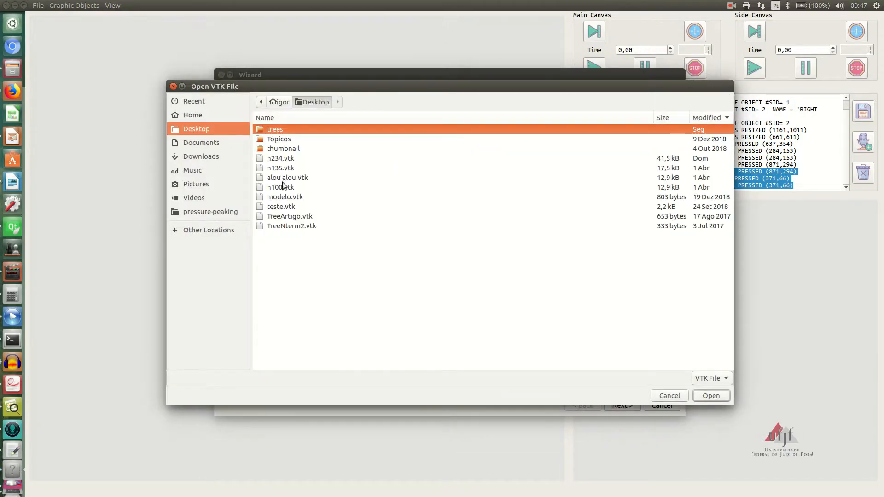
double_click(287, 216)
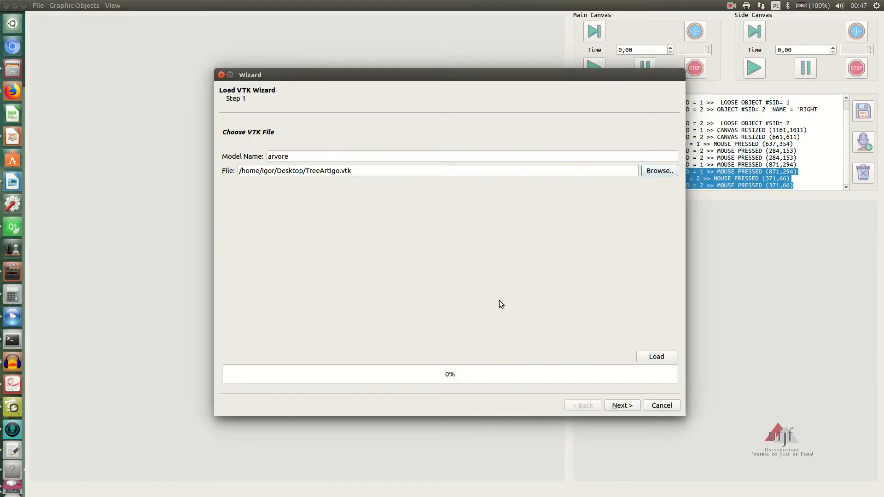
left_click(647, 357)
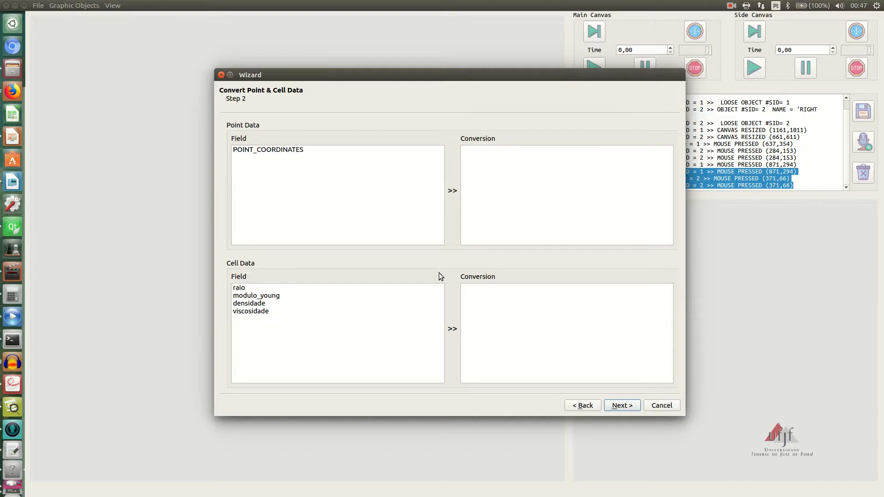
- Convert the POINT_COORDINATES point data with a scalar of 1,0000
double_click(297, 151)
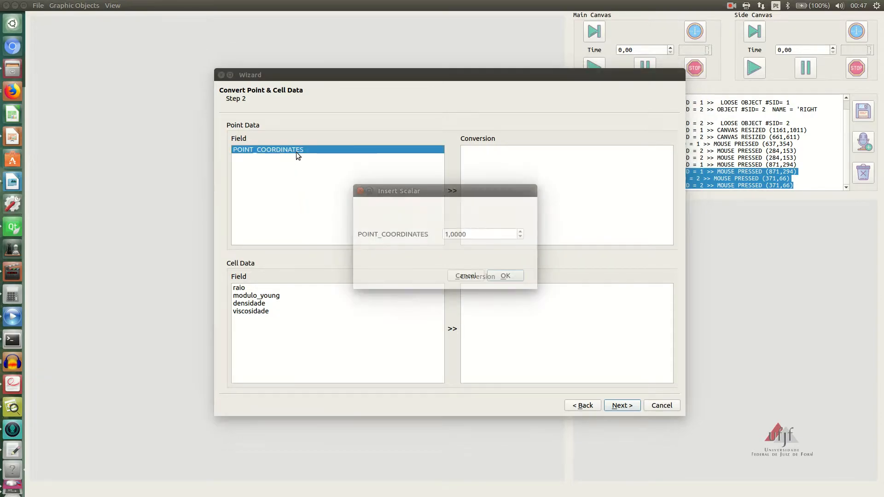
left_click_drag(393, 189, 420, 154)
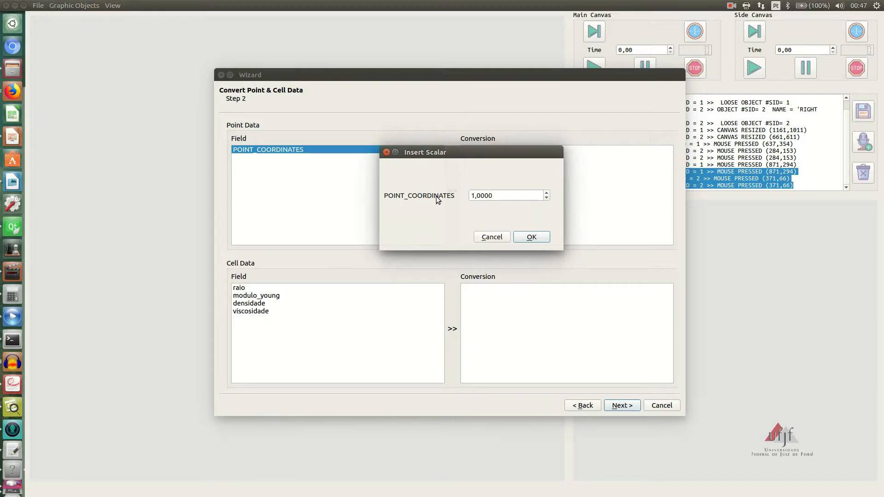
left_click(504, 195)
left_click_drag(500, 196, 467, 202)
left_click(495, 202)
left_click(529, 235)
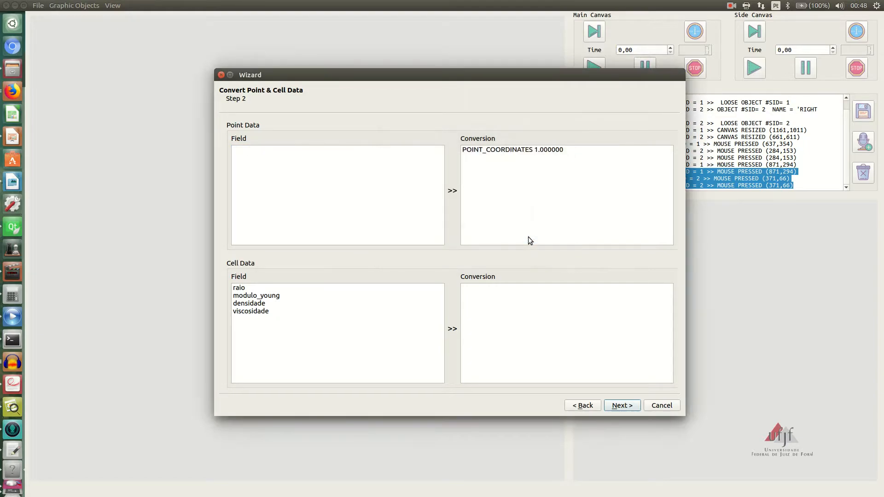
- Convert the cell data raio, modulo_young, densidade and viscosidade with a scalar of 1 each and proceed to the data overview
double_click(385, 288)
left_click(505, 275)
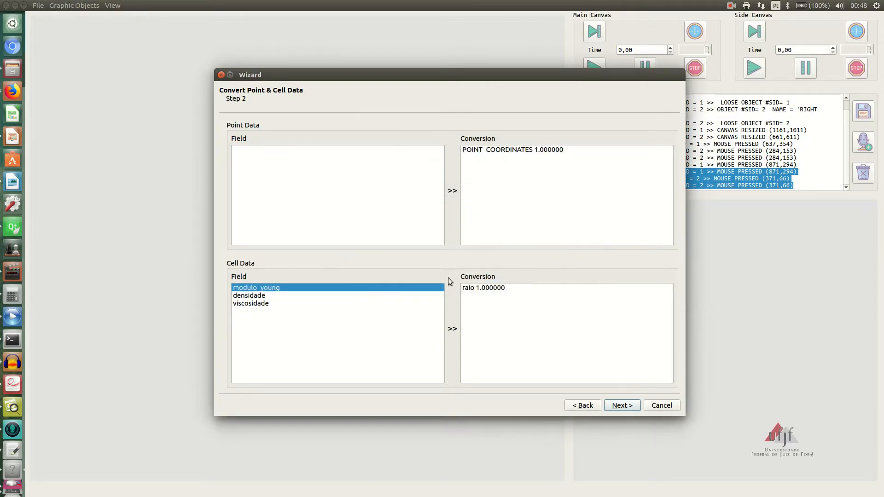
double_click(441, 288)
left_click(493, 275)
double_click(424, 288)
left_click(491, 278)
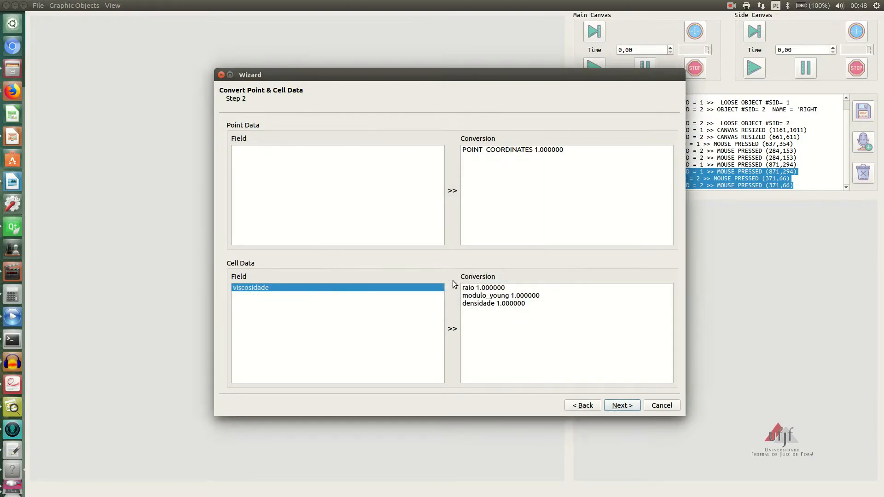
double_click(429, 288)
left_click(493, 277)
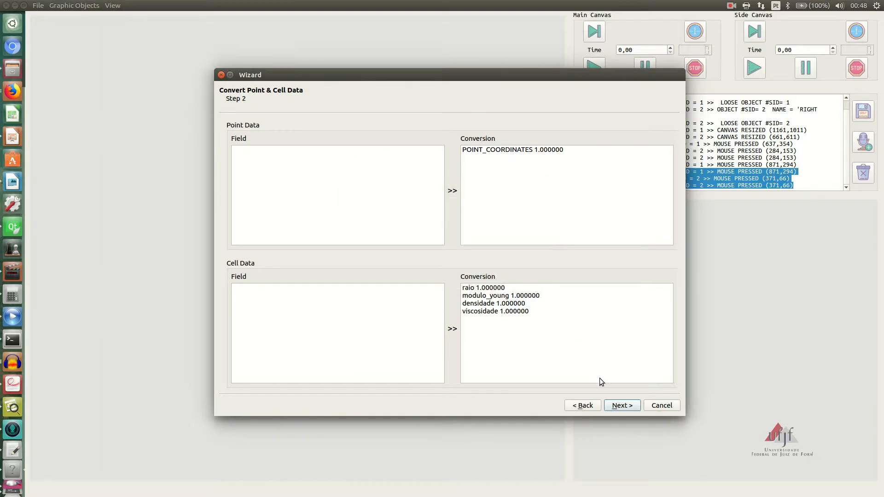
left_click(621, 406)
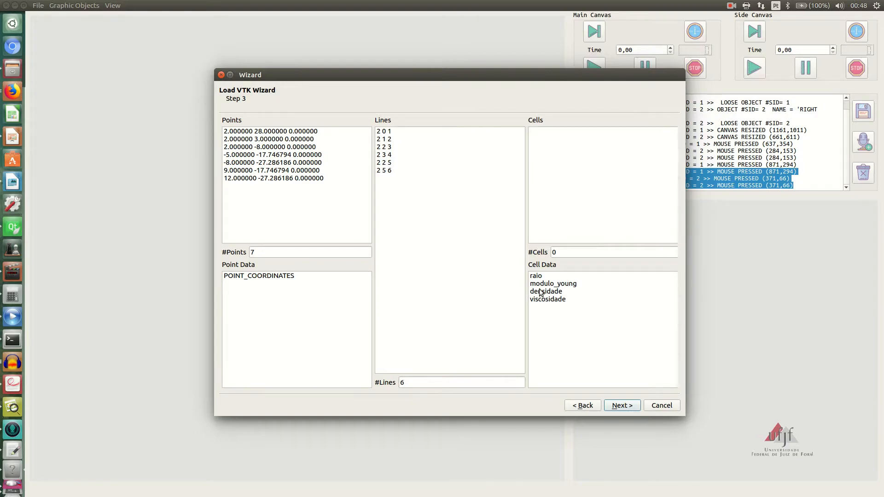
- Examine the listed cell data fields and view the stored values of raio
left_click(549, 275)
left_click(553, 286)
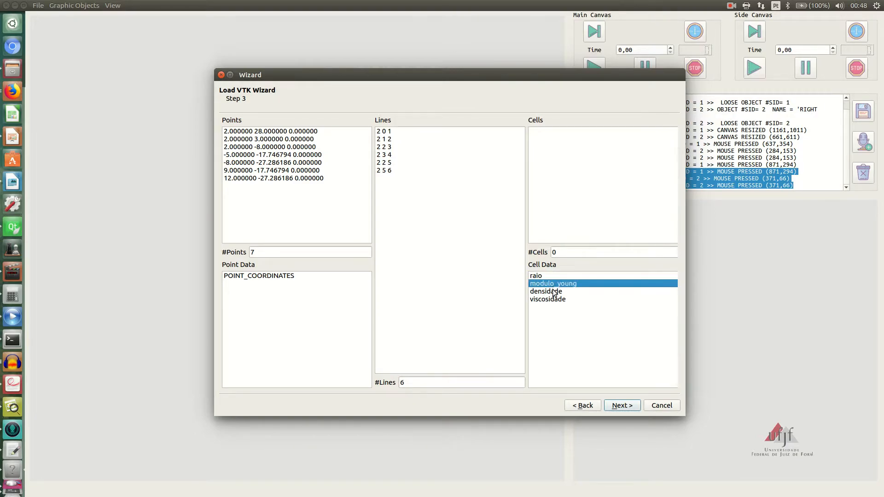
left_click(555, 291)
double_click(555, 277)
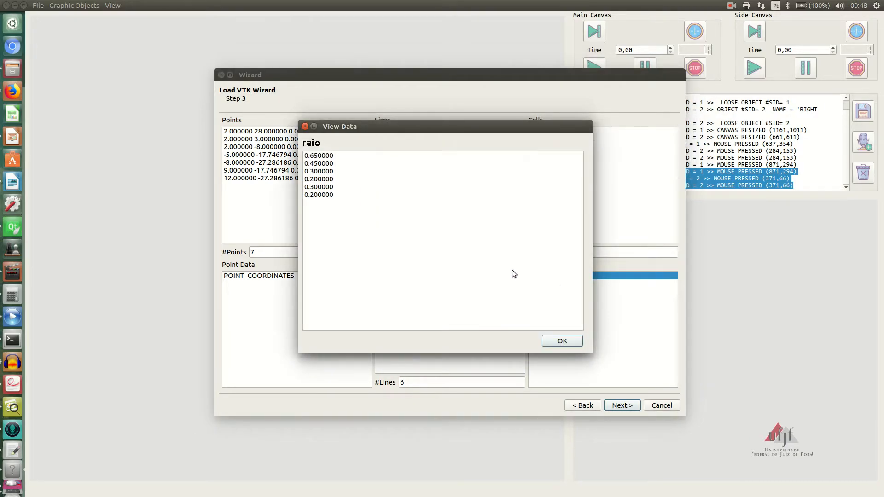
left_click(564, 341)
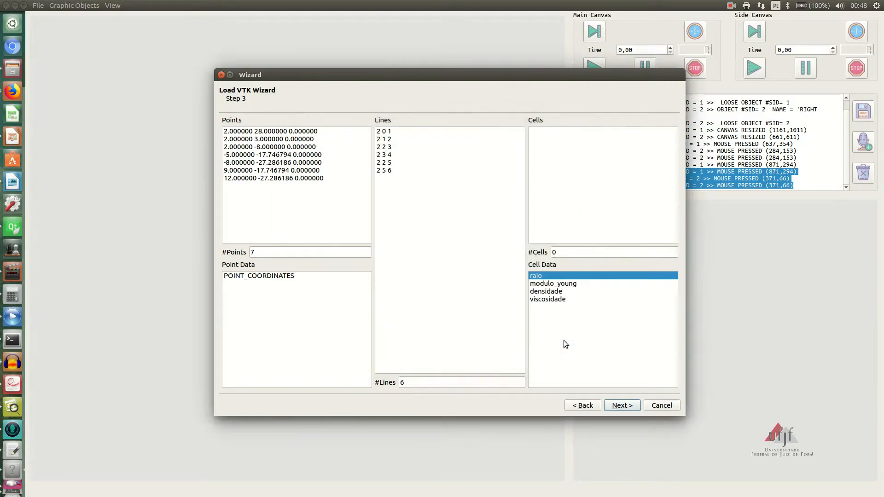
- Morph the imported model into an Artery Tree and place it on the Main Canvas
left_click(626, 402)
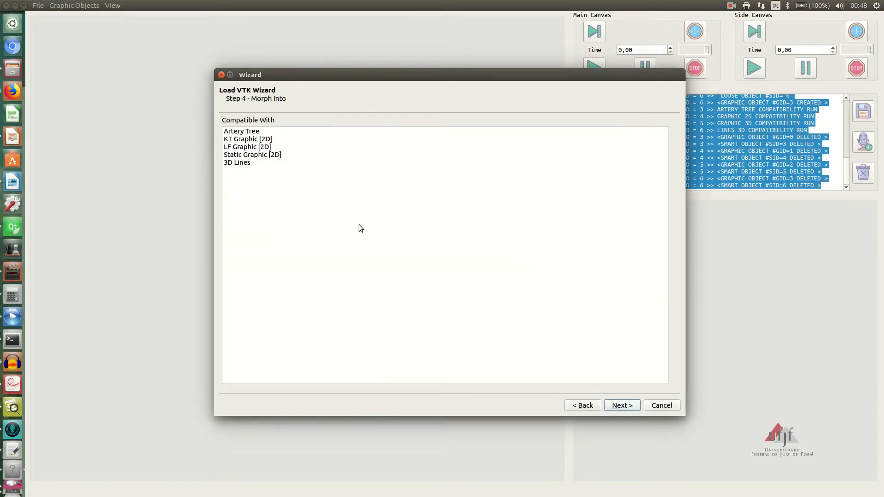
left_click(264, 133)
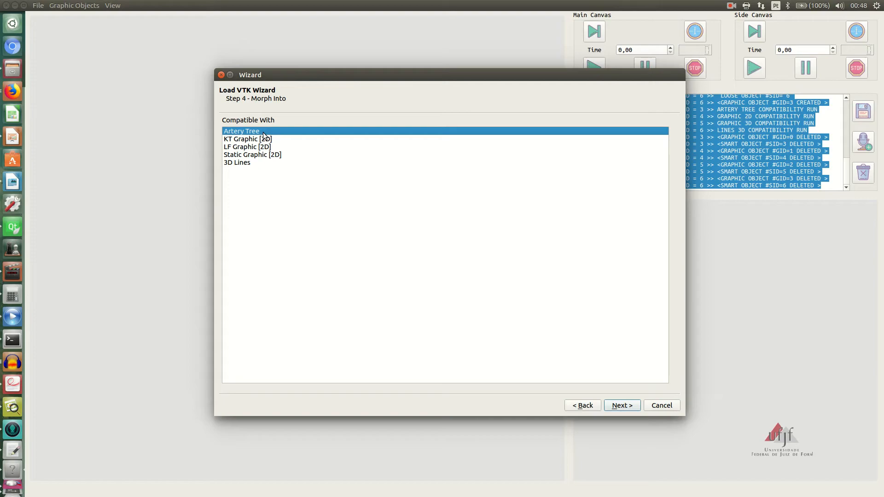
double_click(264, 133)
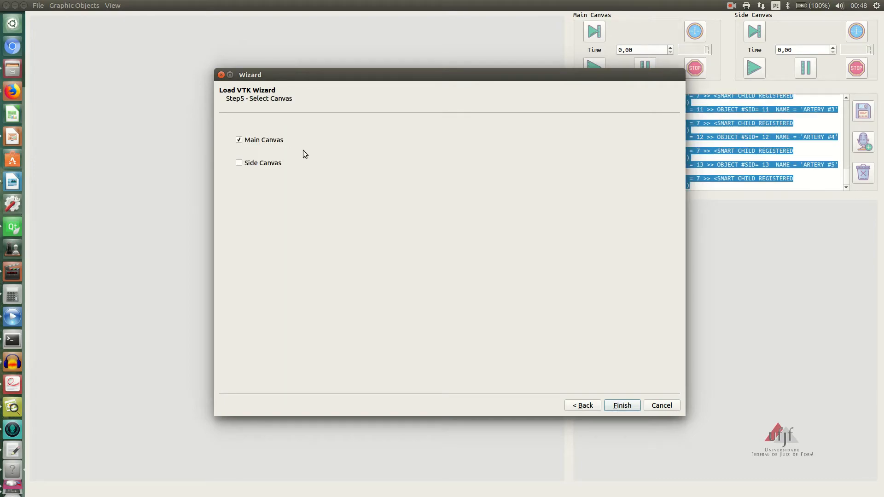
left_click(633, 408)
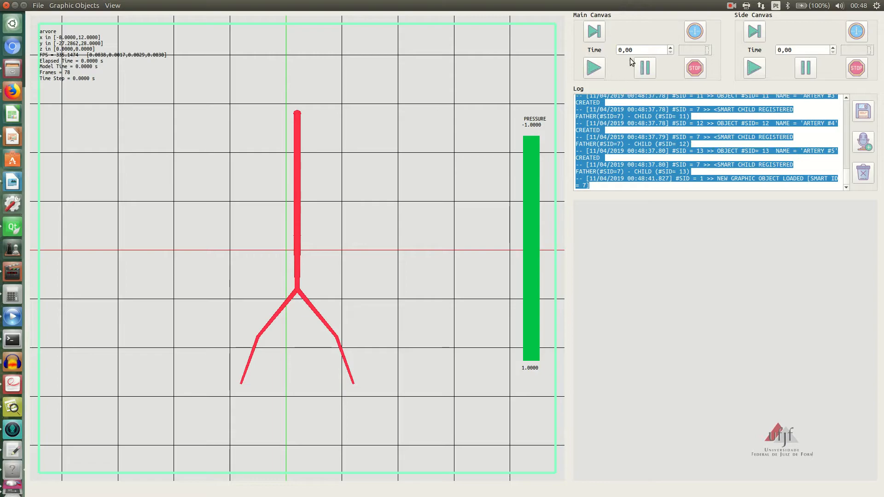
- Inspect the main canvas object's start parameters, including frequency, viscosity and phase settings
left_click(693, 38)
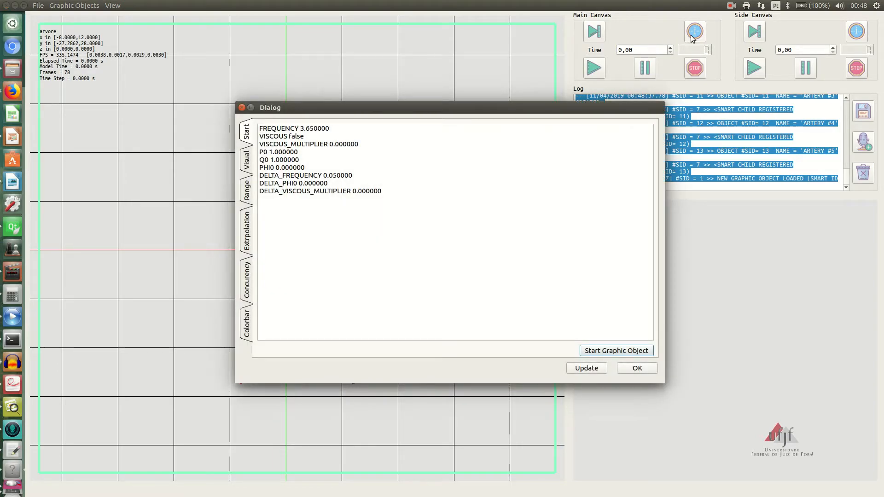
left_click(365, 130)
left_click(372, 144)
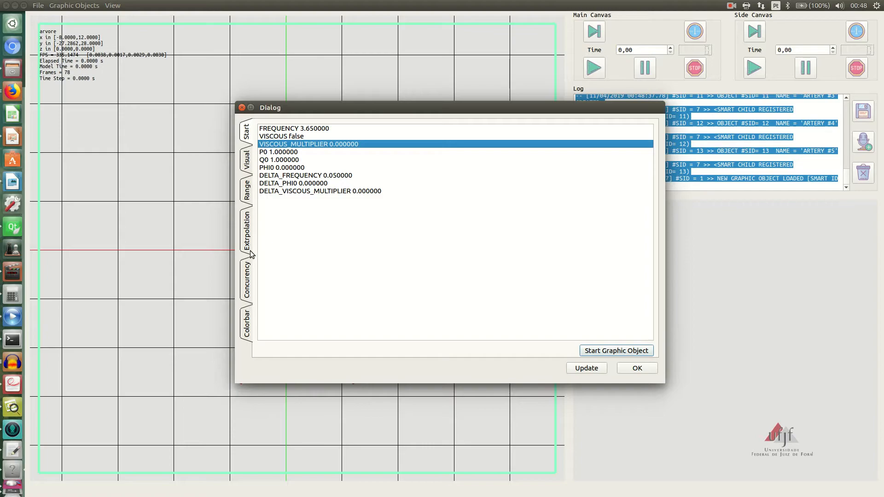
left_click(317, 167)
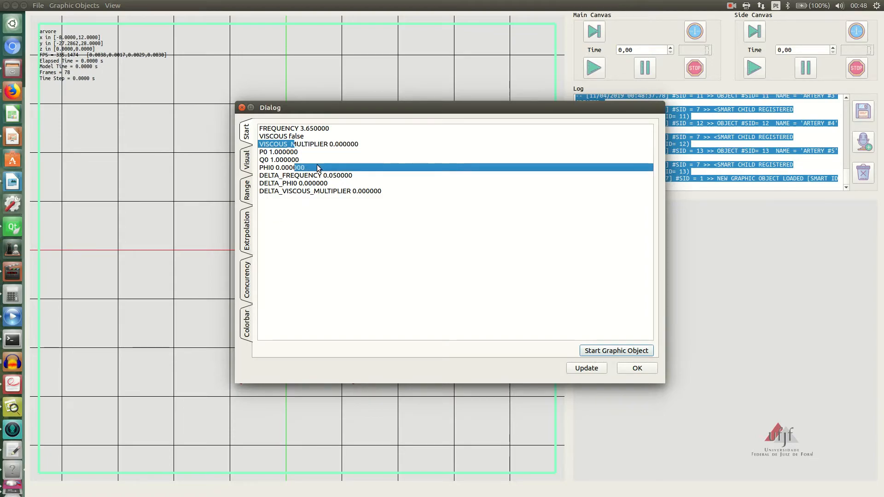
left_click(318, 182)
left_click(335, 144)
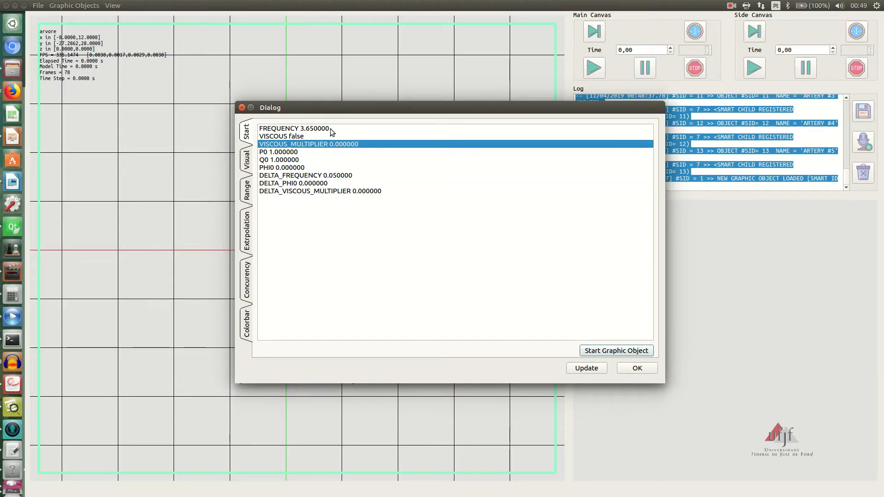
left_click(321, 136)
- Review the artery tree's visual parameters for rotation, translation, cylinders and spheres, and its available range options
left_click(248, 162)
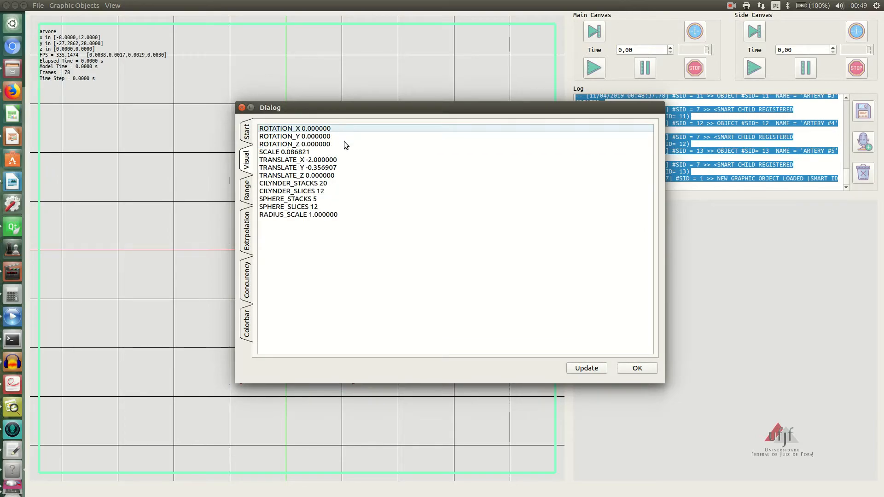
left_click_drag(361, 138, 360, 155)
left_click(361, 164)
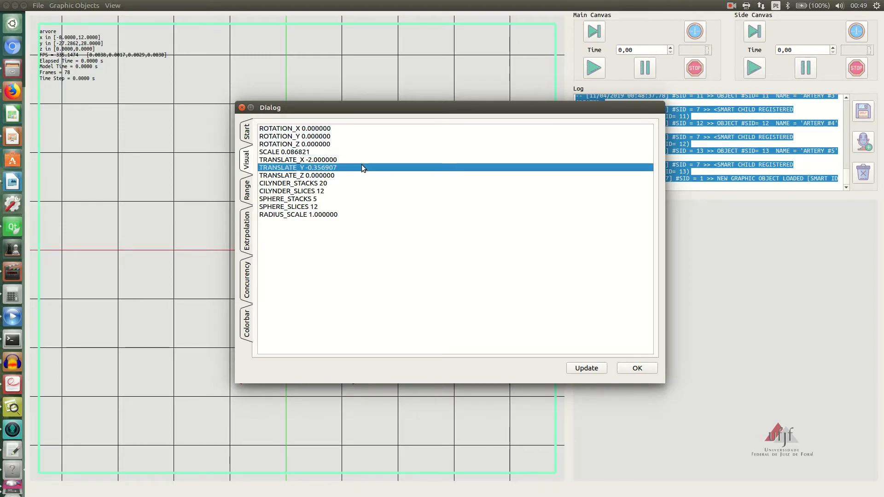
left_click(363, 172)
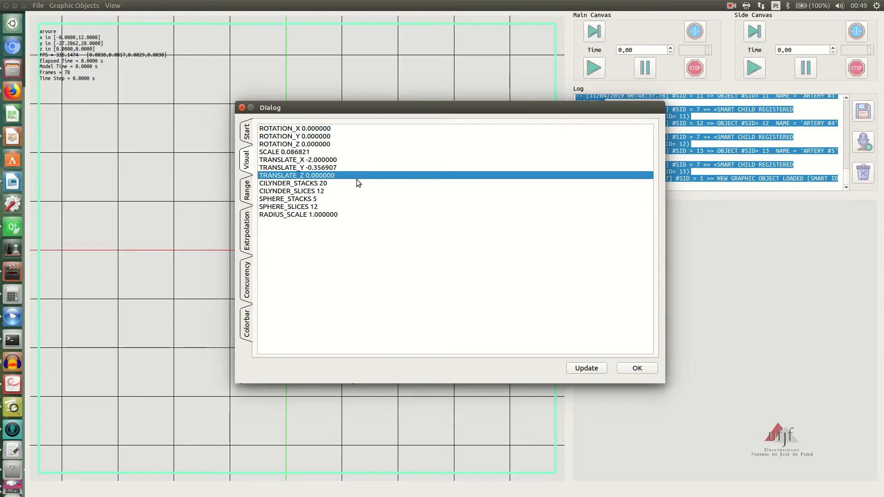
left_click(351, 185)
left_click(353, 198)
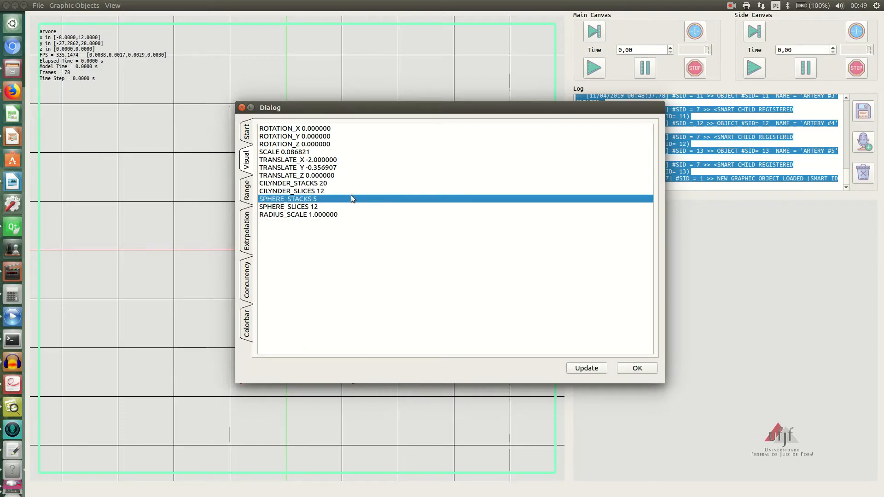
left_click(351, 191)
left_click(350, 200)
left_click(247, 190)
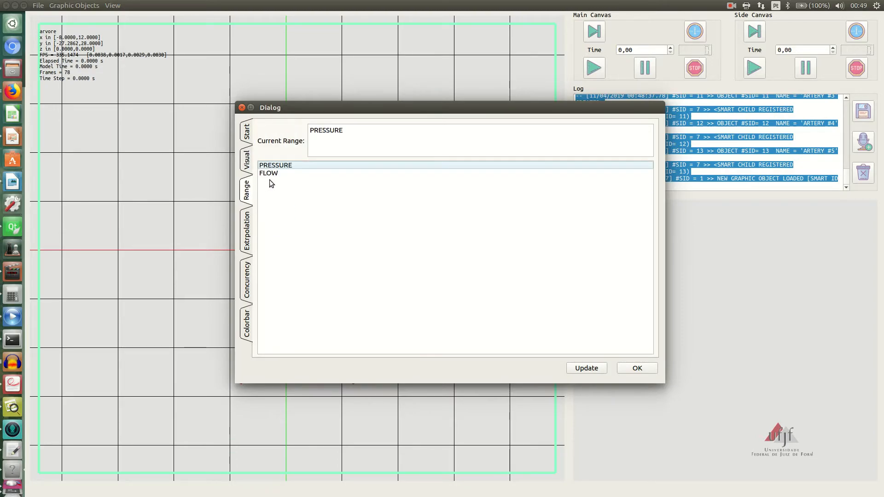
left_click(301, 165)
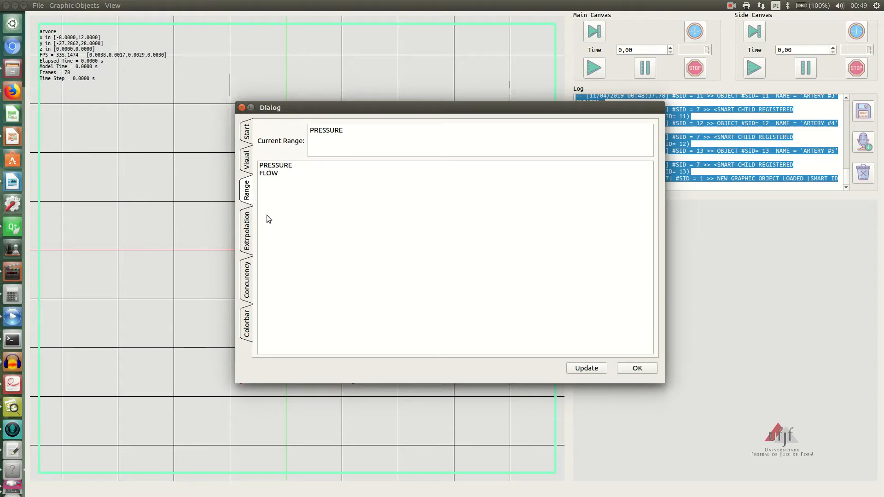
- Create the LIVE_ARTERY_PARAM_GRAPHIC extrapolation from the artery tree
left_click(249, 230)
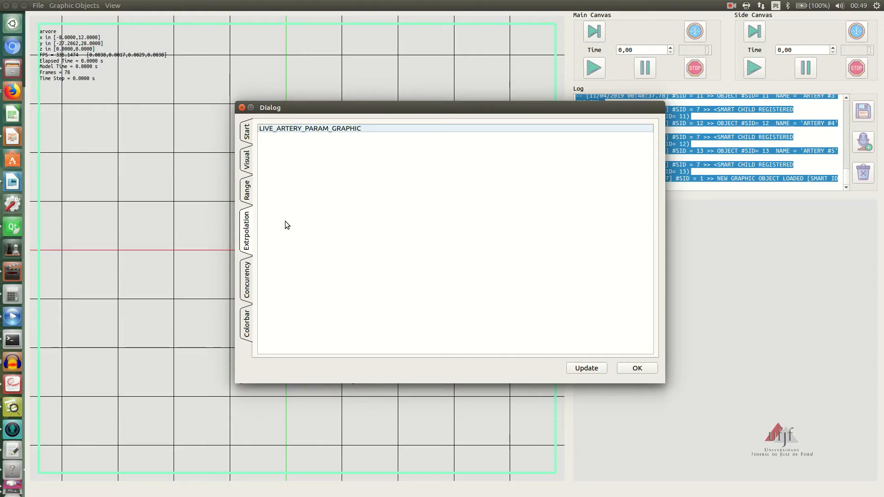
left_click(362, 130)
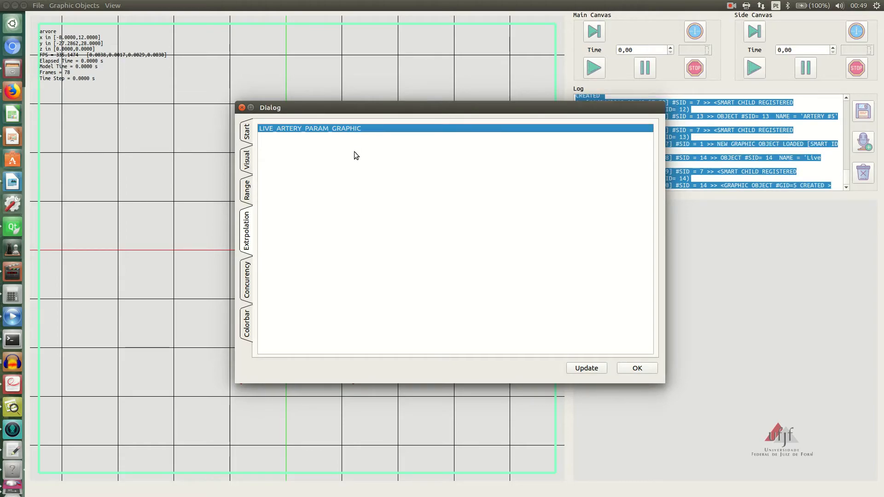
- Review the artery tree's concurrency settings with a refreshed object list expanded under arvore, and its available colorbars
left_click(247, 282)
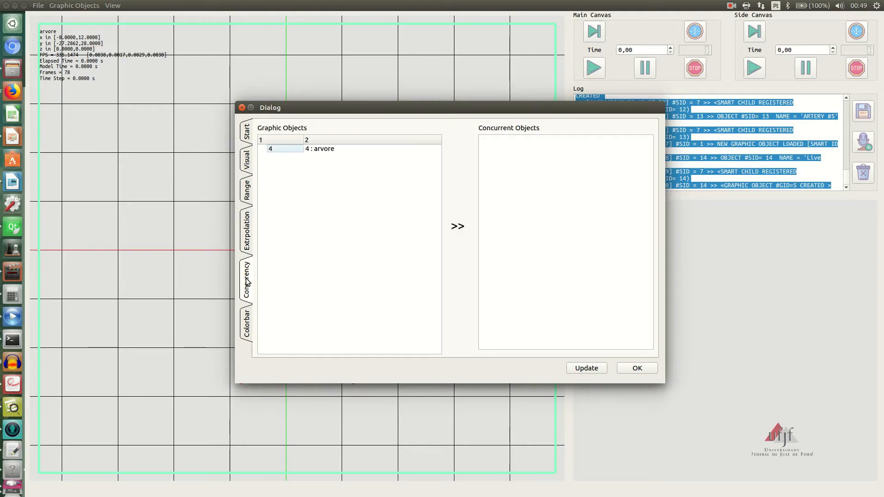
left_click(246, 243)
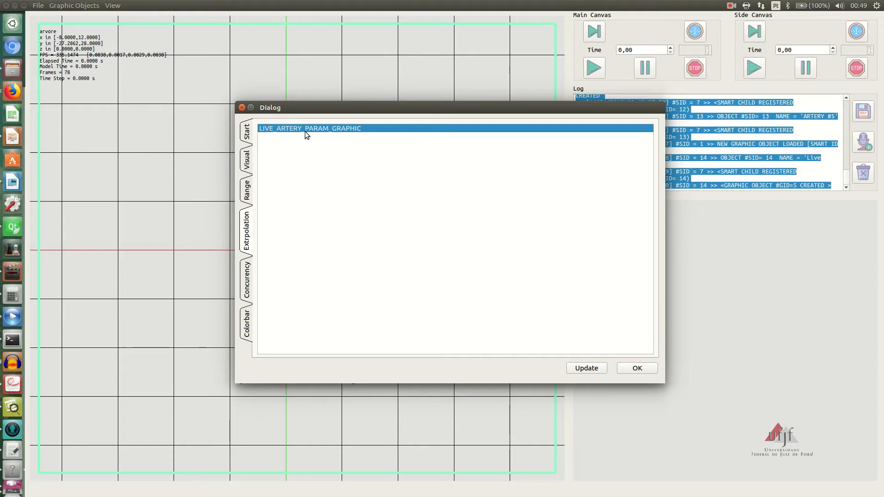
left_click(248, 279)
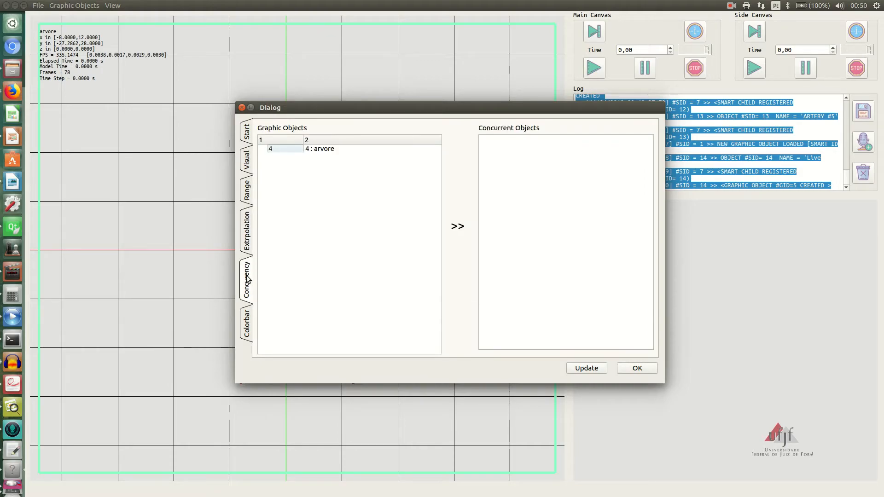
left_click(297, 149)
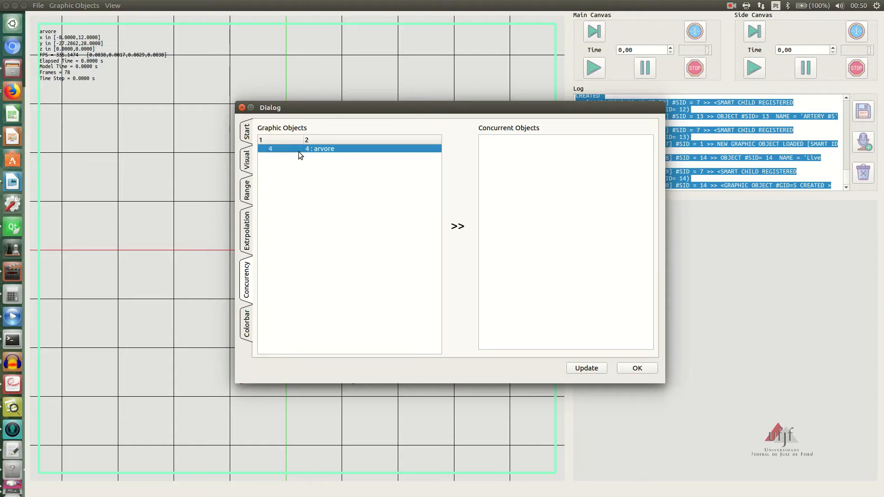
left_click(587, 368)
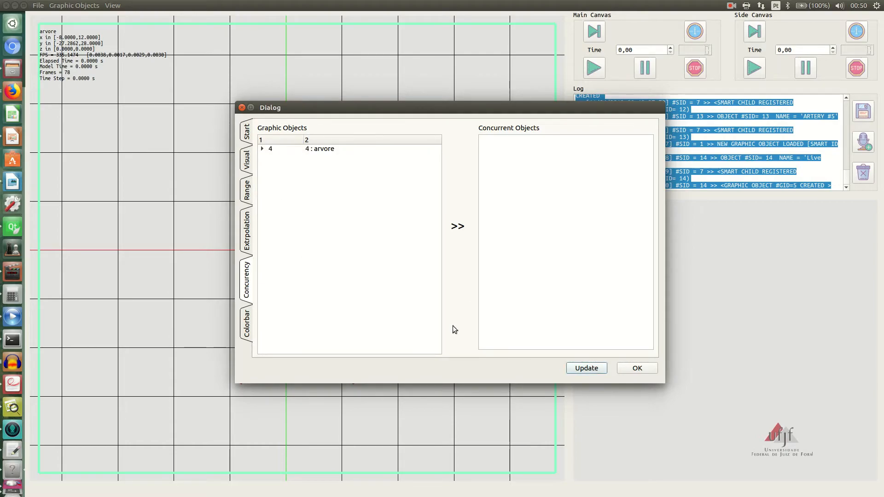
left_click(262, 149)
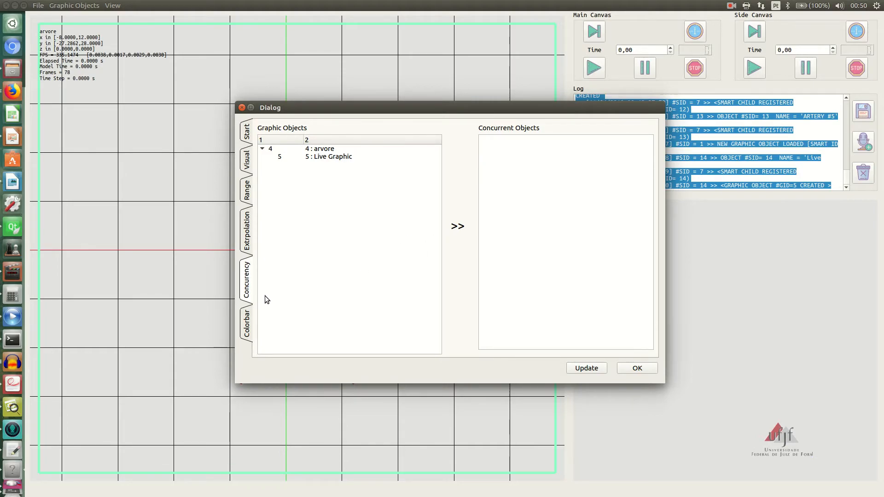
left_click(249, 322)
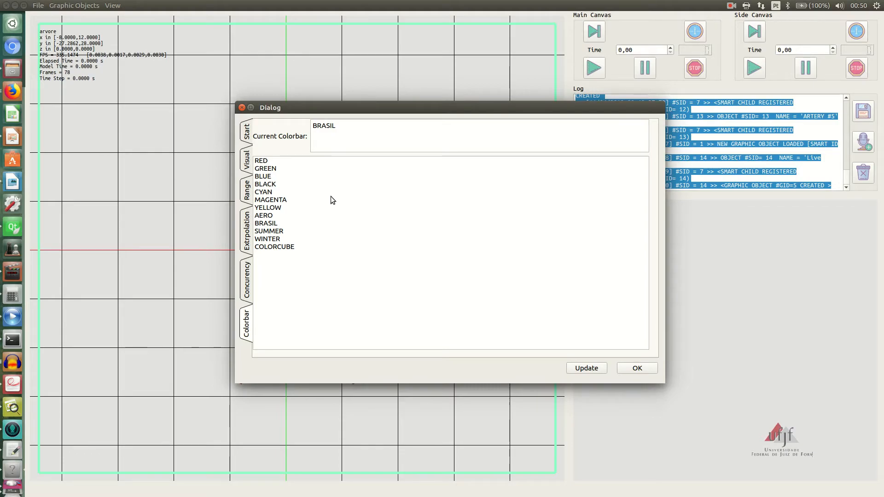
left_click(645, 369)
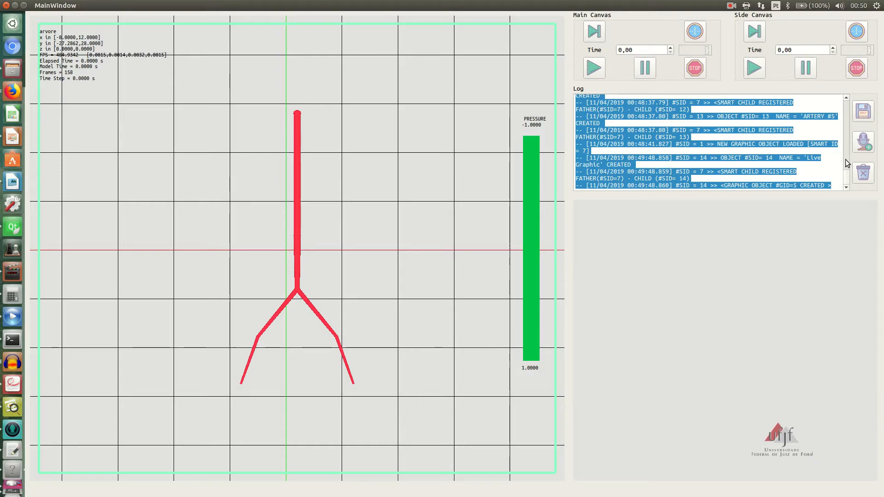
- Locate the log entry for the creation of the Live Graphic object
scroll(849, 171, "up", 4)
scroll(849, 172, "down", 5)
left_click(815, 169)
left_click_drag(807, 158, 635, 164)
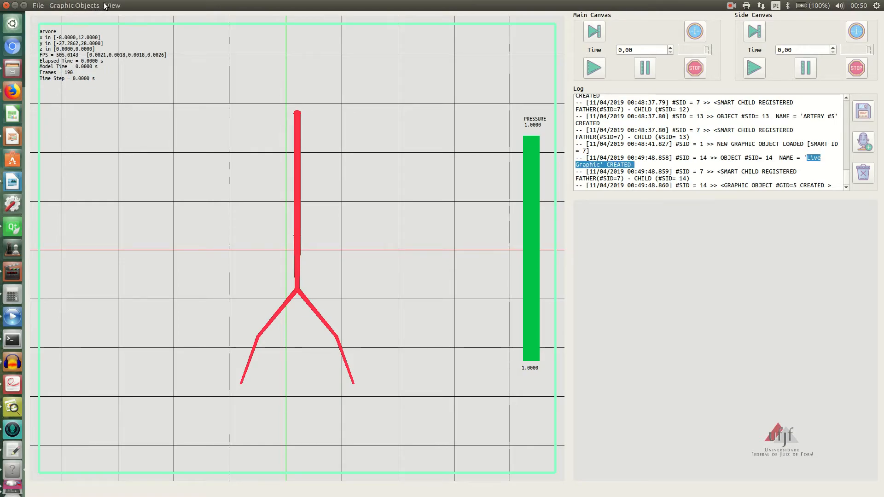
- Place the Live Graphic object, nested under arvore in the graphic objects list, on the Side Canvas
left_click(113, 6)
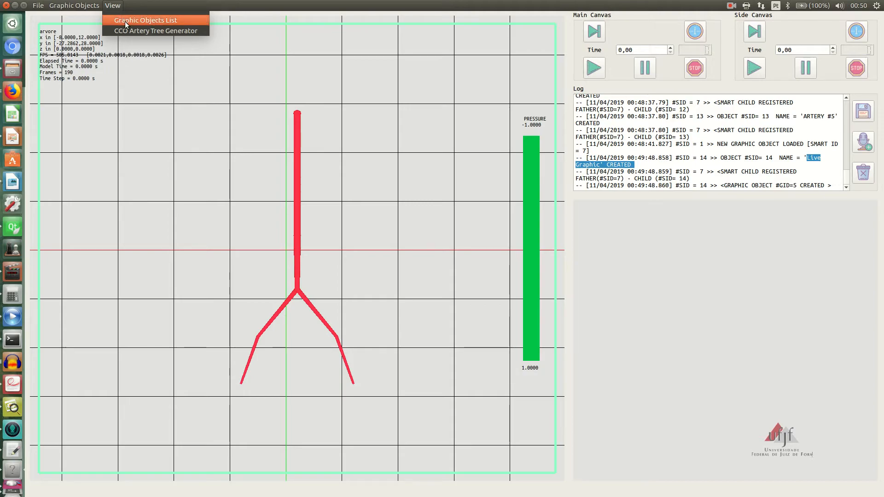
left_click(126, 22)
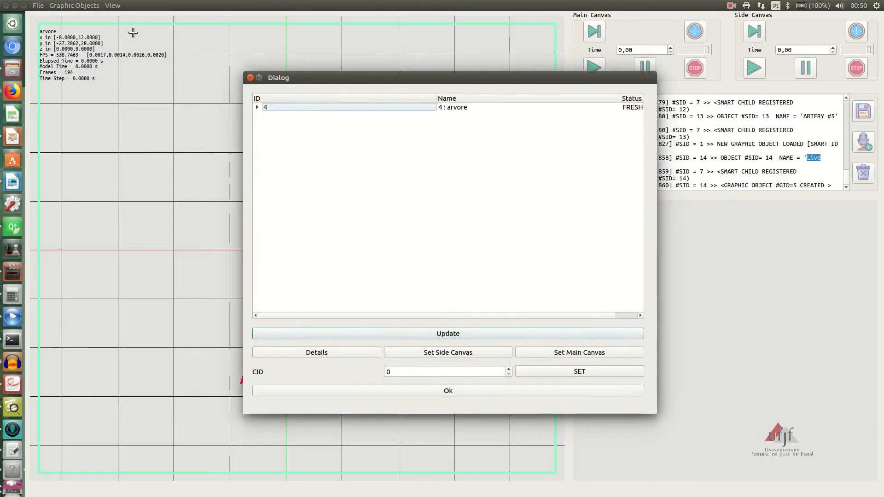
left_click(274, 107)
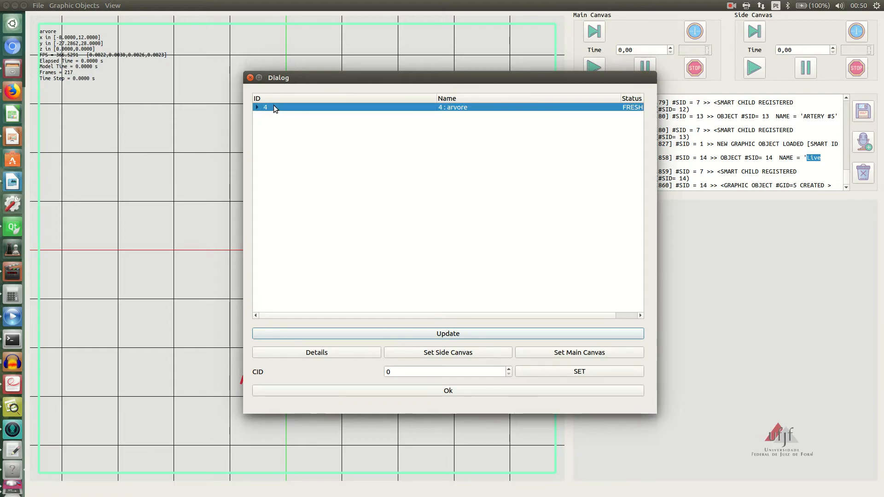
left_click(257, 108)
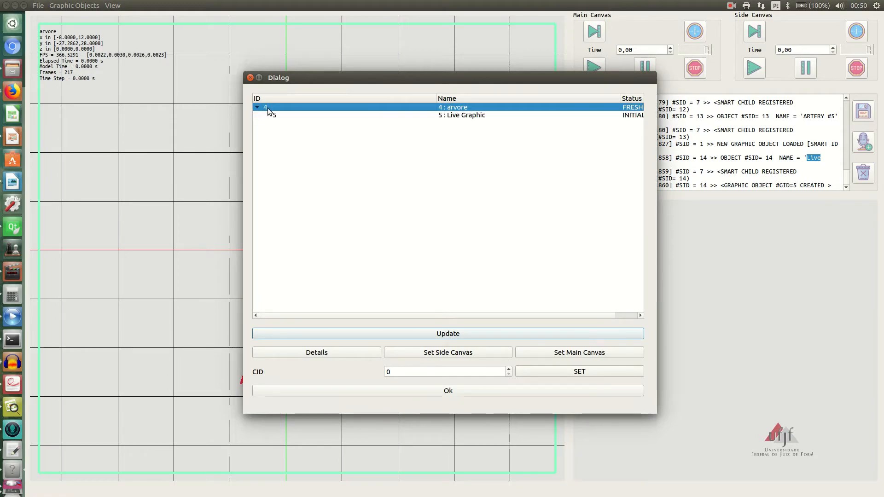
left_click(279, 116)
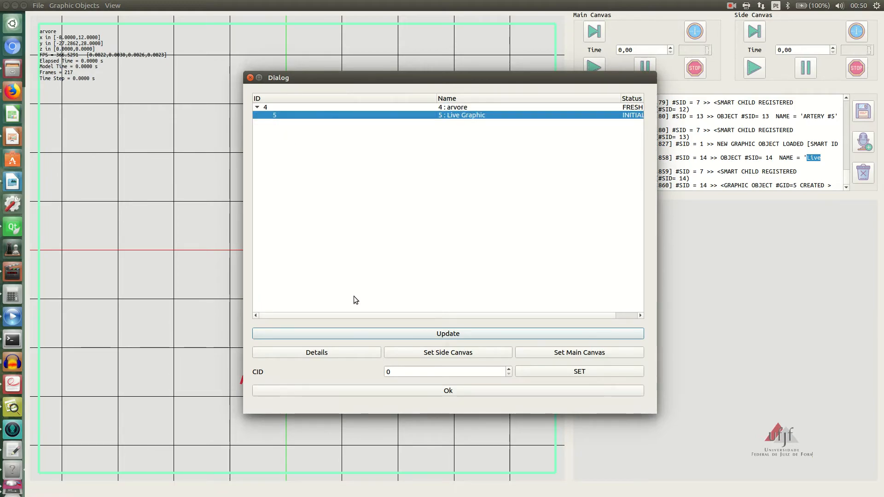
left_click(446, 354)
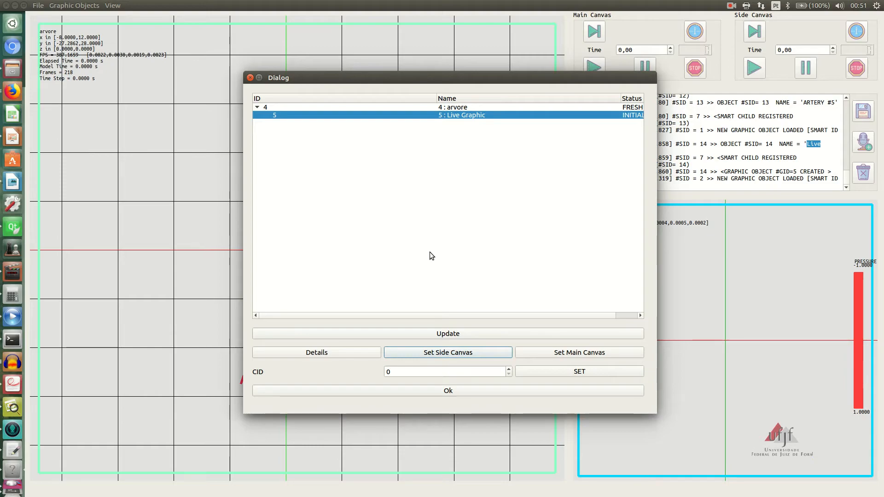
- Check the Live Graphic's start parameters and available ranges, and close its details and the graphic objects list
left_click(364, 351)
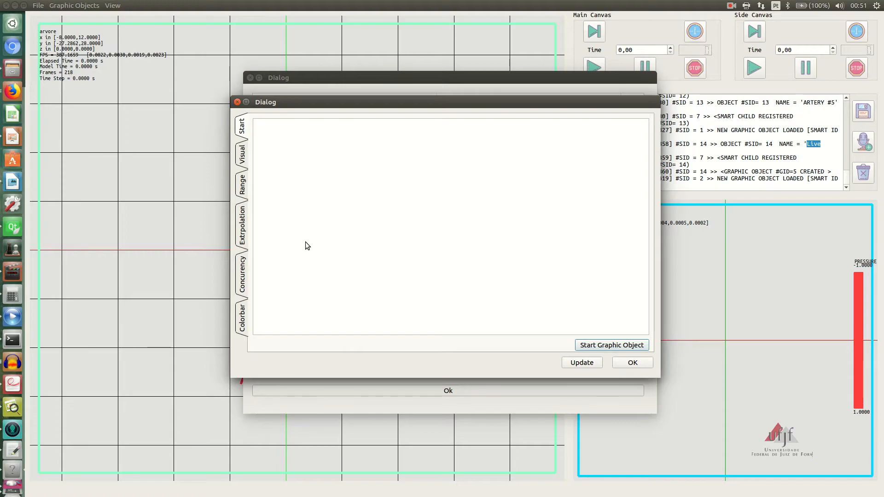
left_click(245, 189)
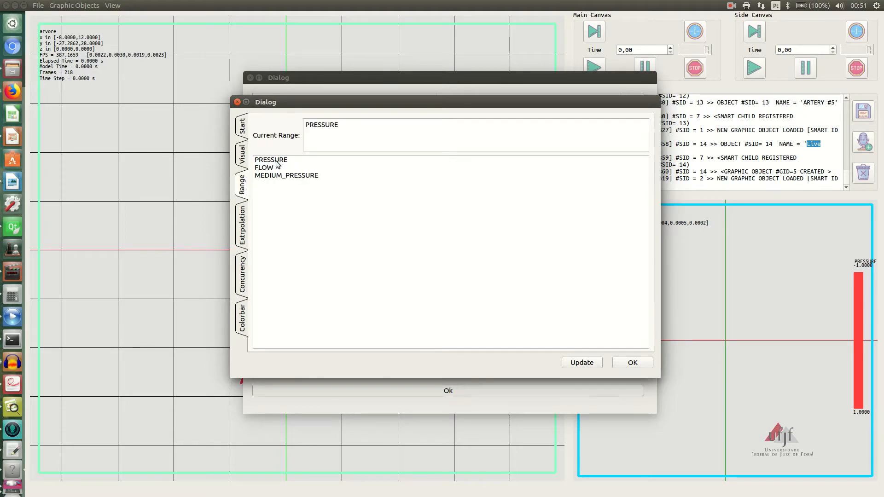
left_click(237, 102)
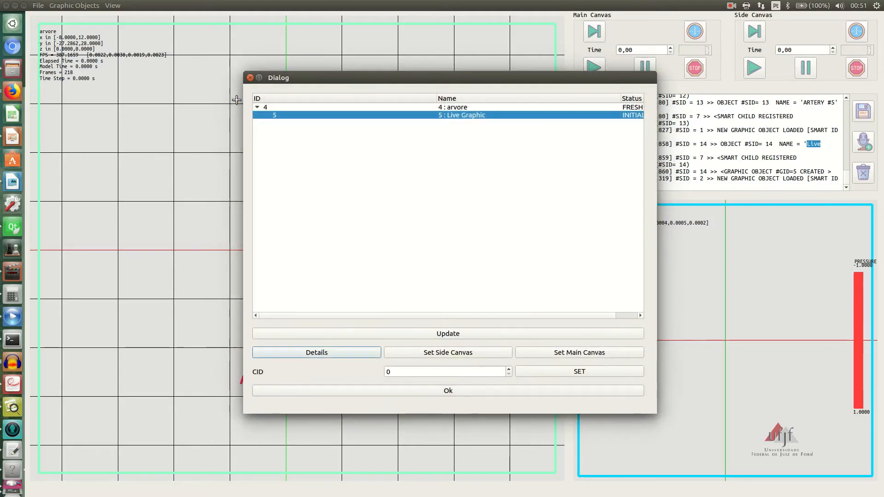
left_click(455, 393)
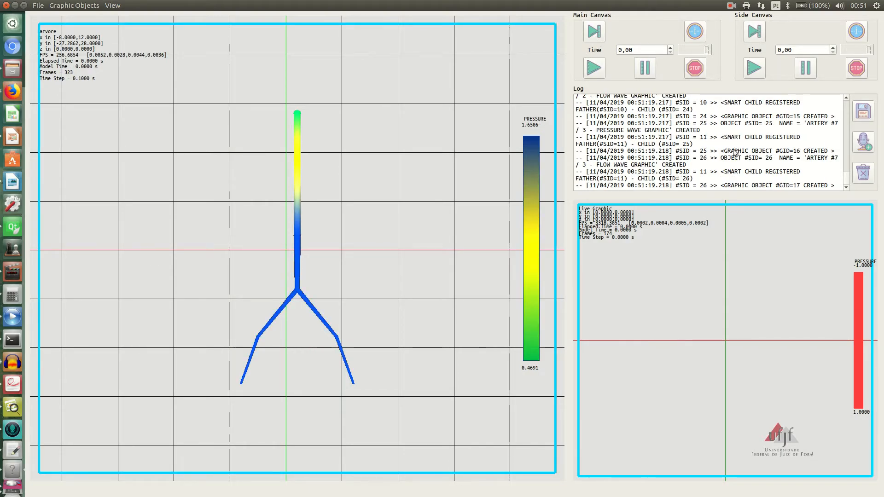
- Plot the Live Graphic's pressure curve on the Side Canvas and orbit the artery tree on the Main Canvas into a tilted view
left_click(755, 31)
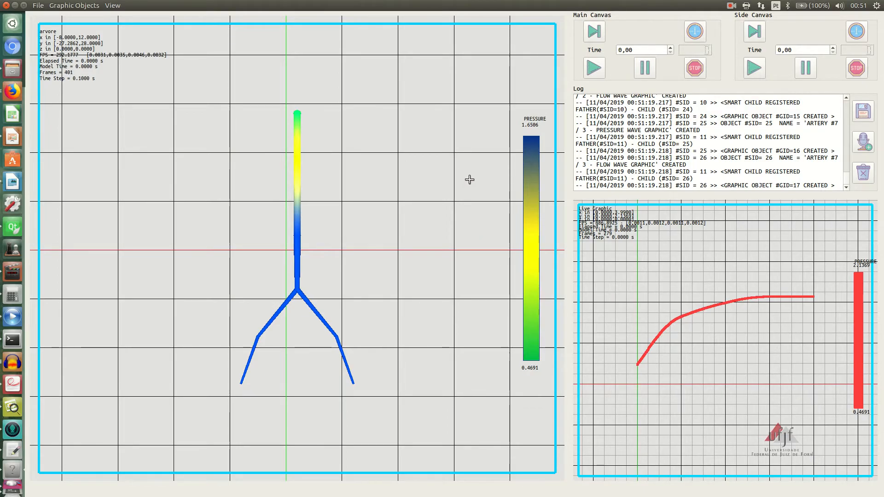
left_click_drag(470, 181, 475, 202)
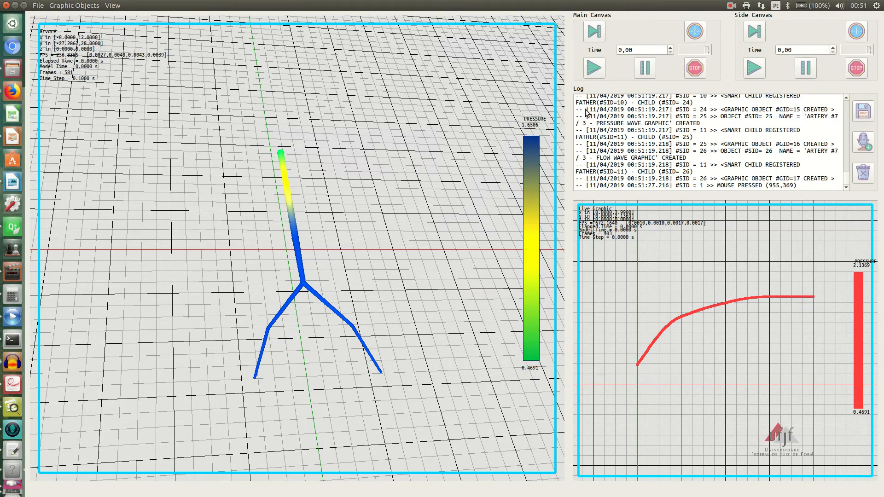
- Save the Main Canvas graphic object as teste on the Desktop, replacing the existing file
left_click(93, 7)
mouse_move(100, 18)
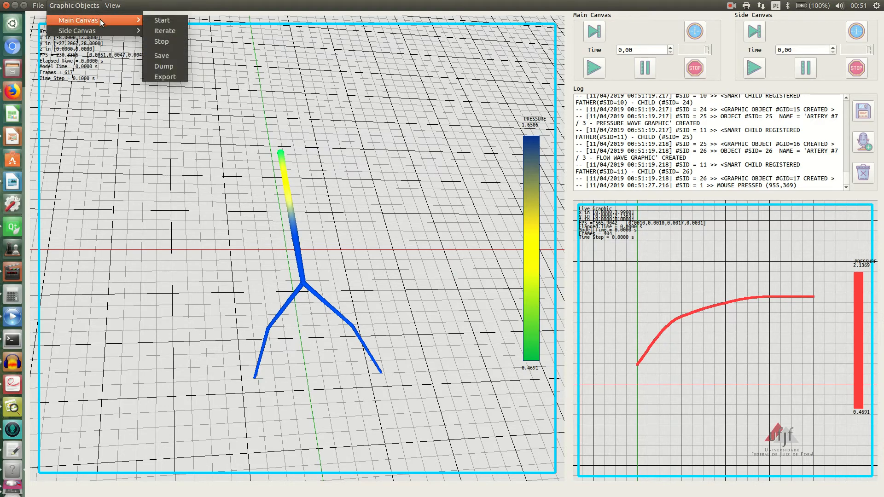
left_click(178, 59)
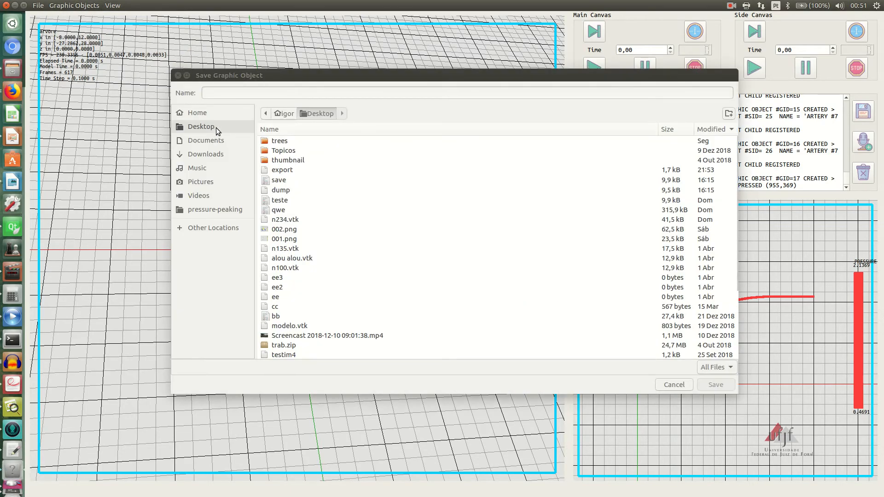
left_click(316, 96)
type("teste")
key("Return")
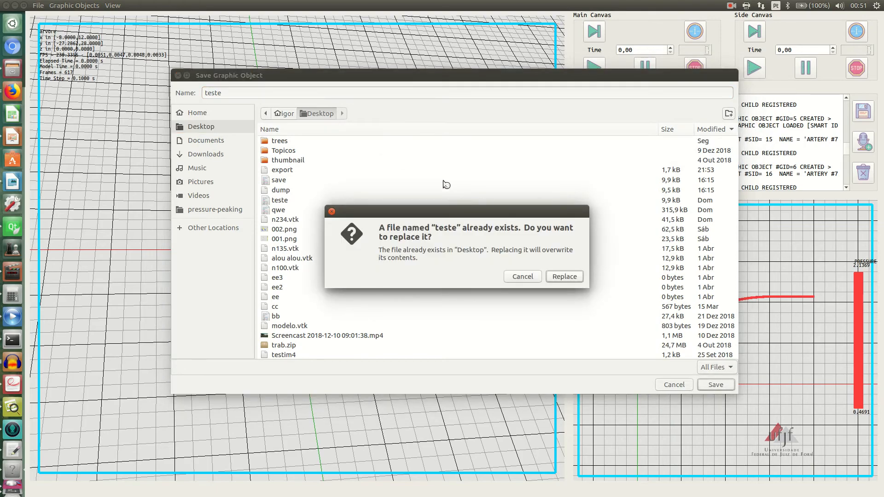
left_click(555, 272)
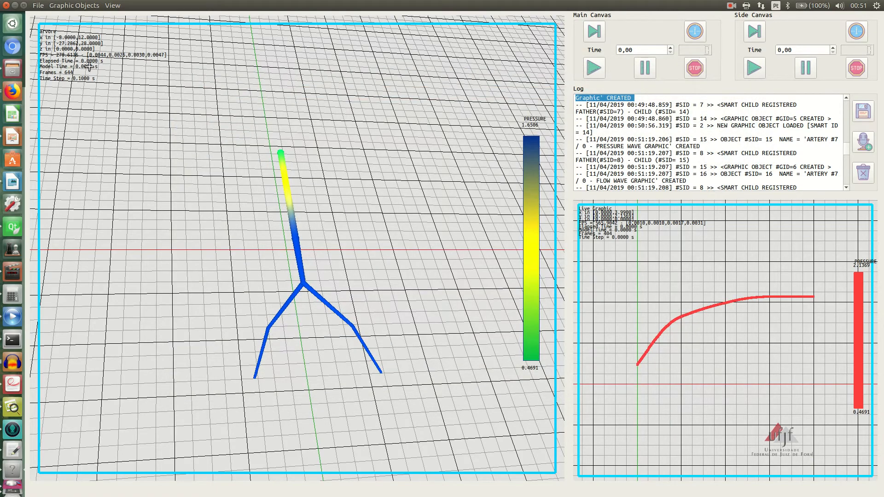
- Export the Main Canvas graphic object to a file
left_click(93, 6)
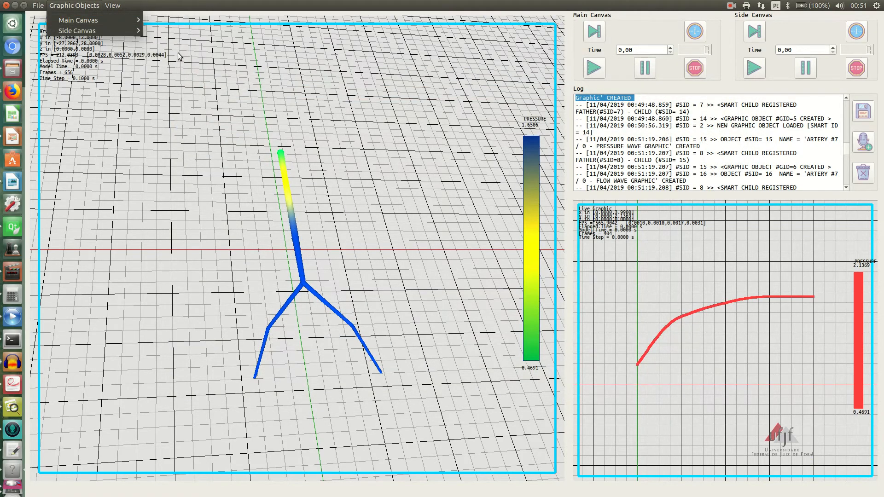
mouse_move(110, 20)
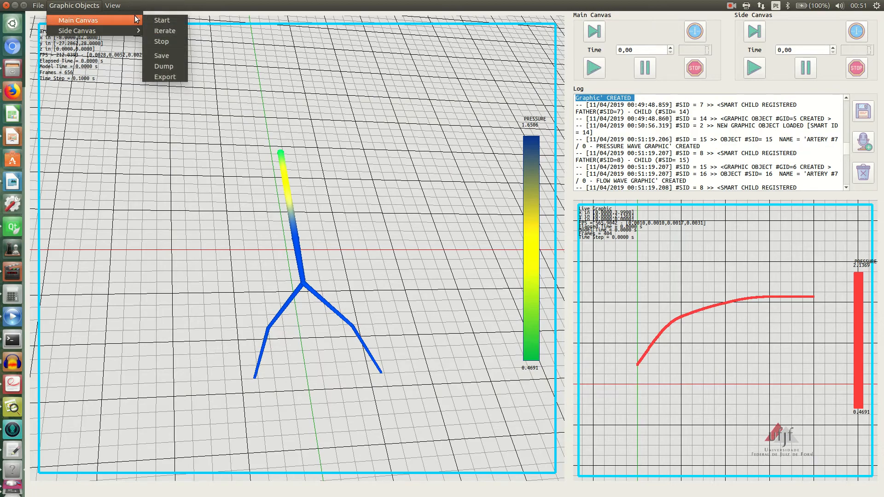
left_click(169, 75)
type("ex")
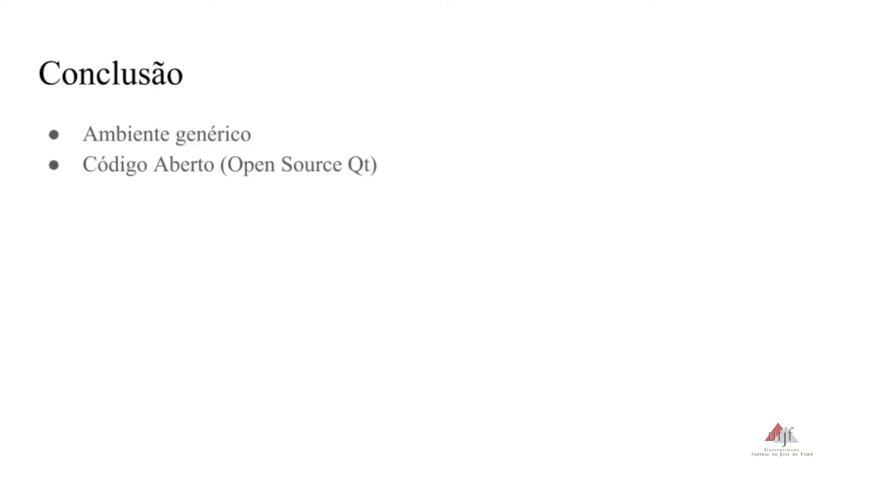